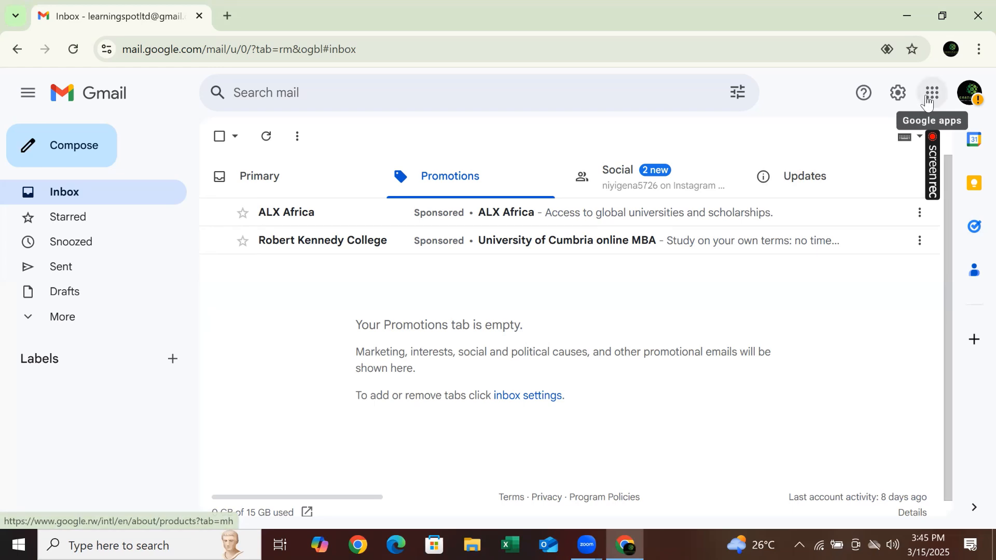
# Switch from the Gmail inbox to Google Forms and create a blank form
pyautogui.click(928, 102)
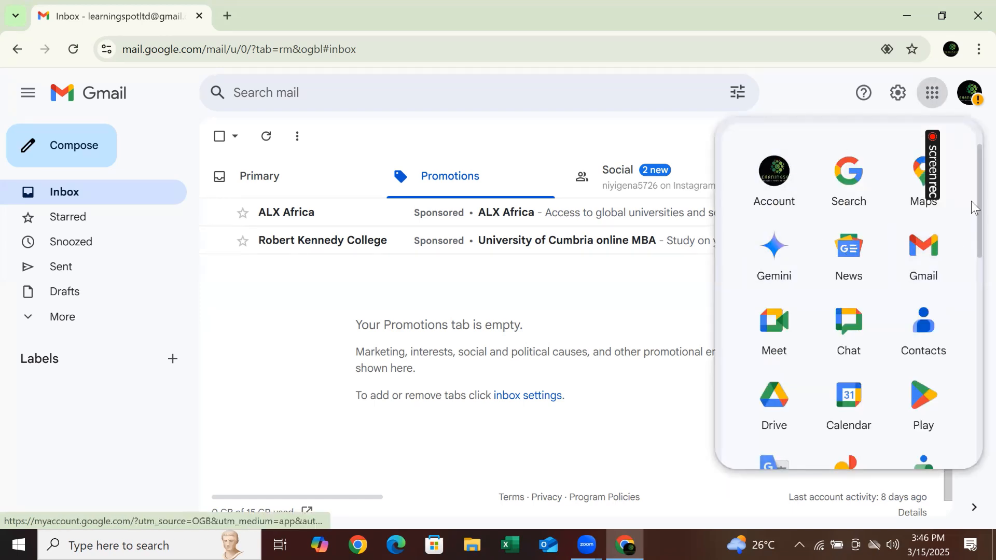
pyautogui.scroll(-1, 971, 201)
pyautogui.moveTo(971, 205); pyautogui.dragTo(951, 408)
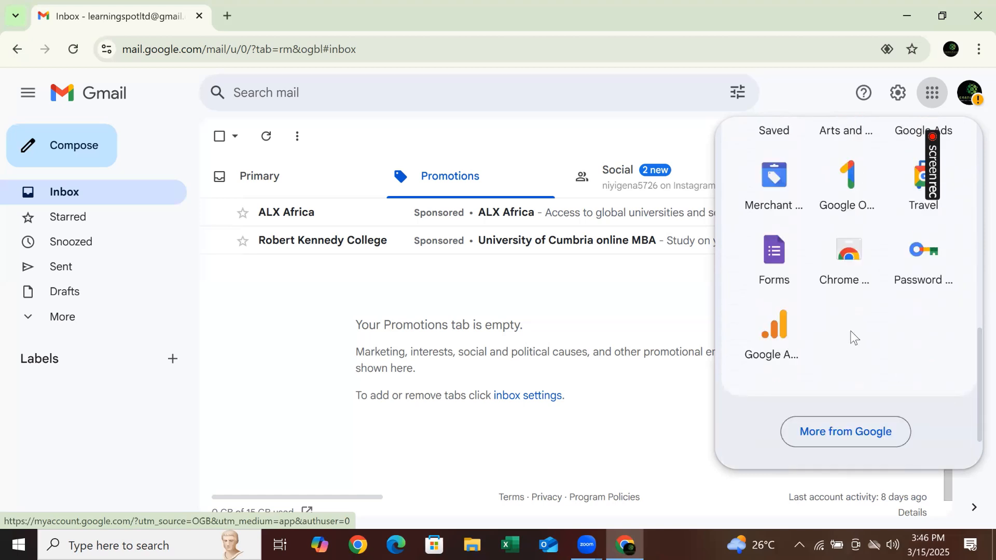
pyautogui.click(765, 270)
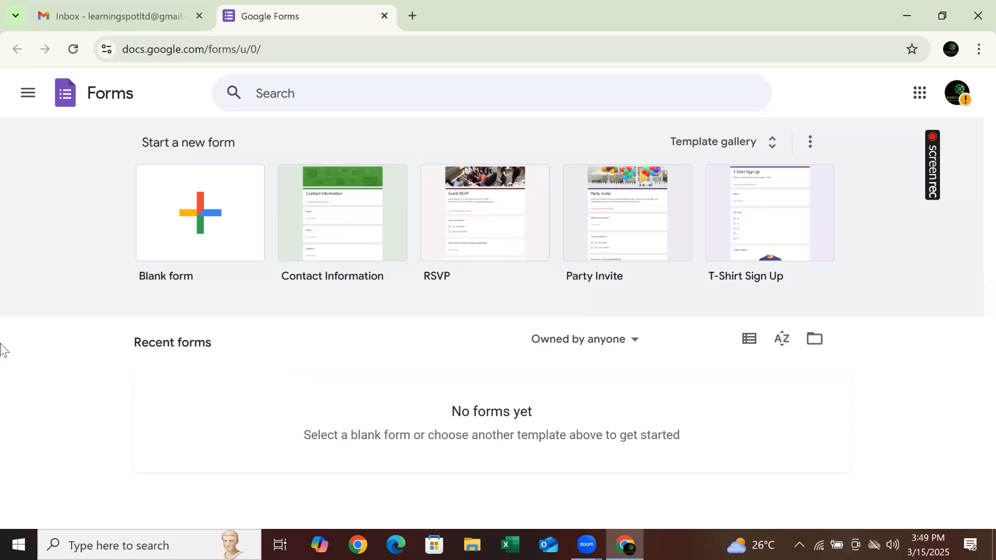
pyautogui.click(183, 236)
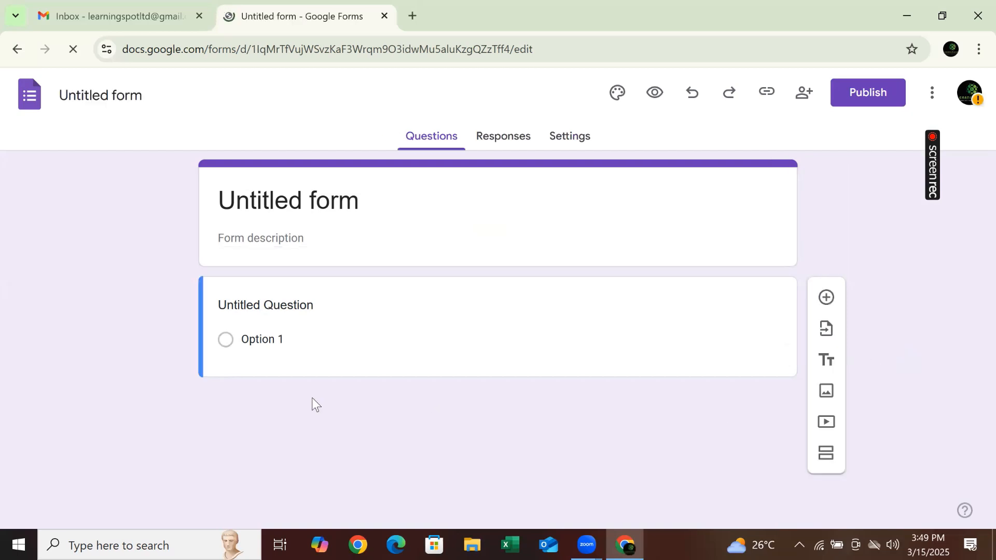
# Decline the introductory tour and replace the form's title with "Practice Form"
pyautogui.click(283, 203)
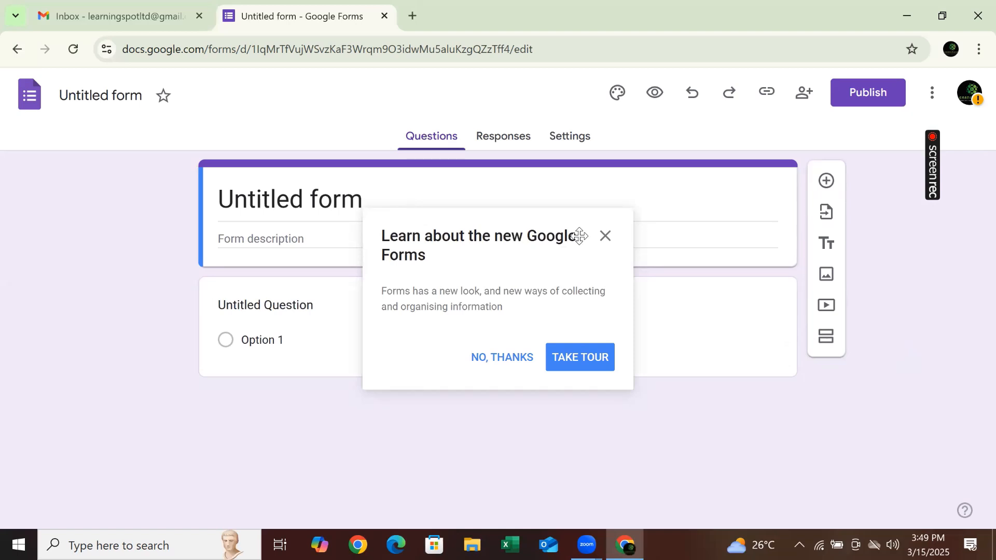
pyautogui.click(488, 357)
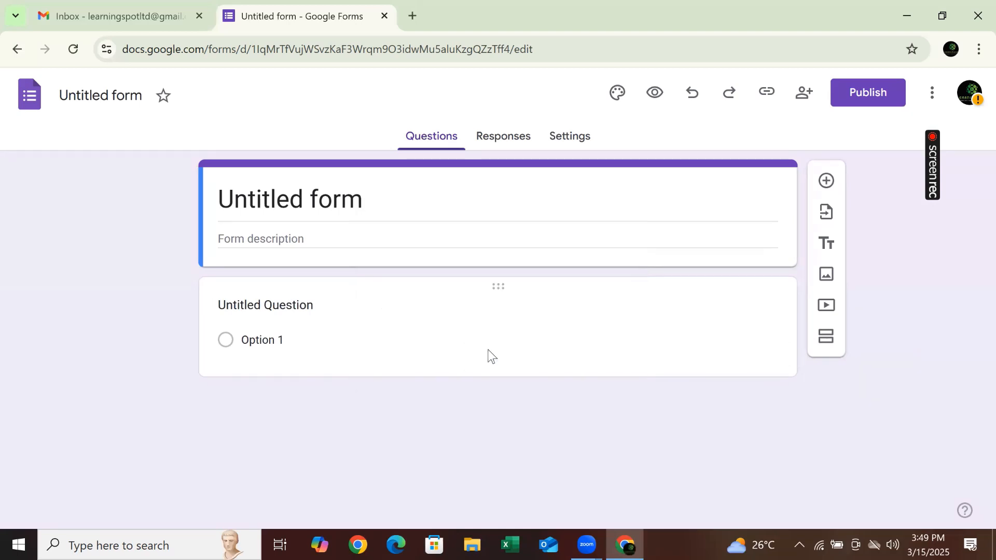
pyautogui.click(388, 203)
pyautogui.tripleClick(388, 203)
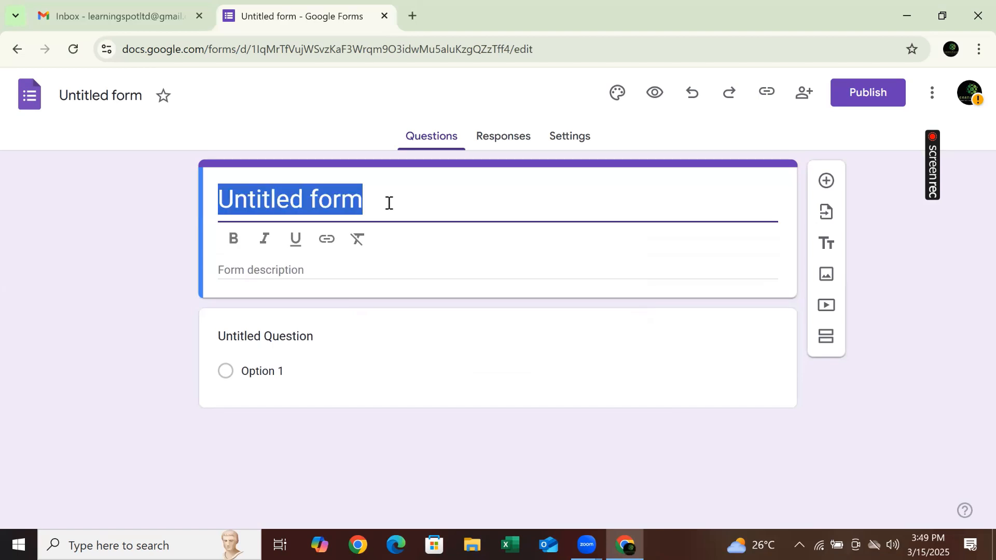
pyautogui.write('Prac')
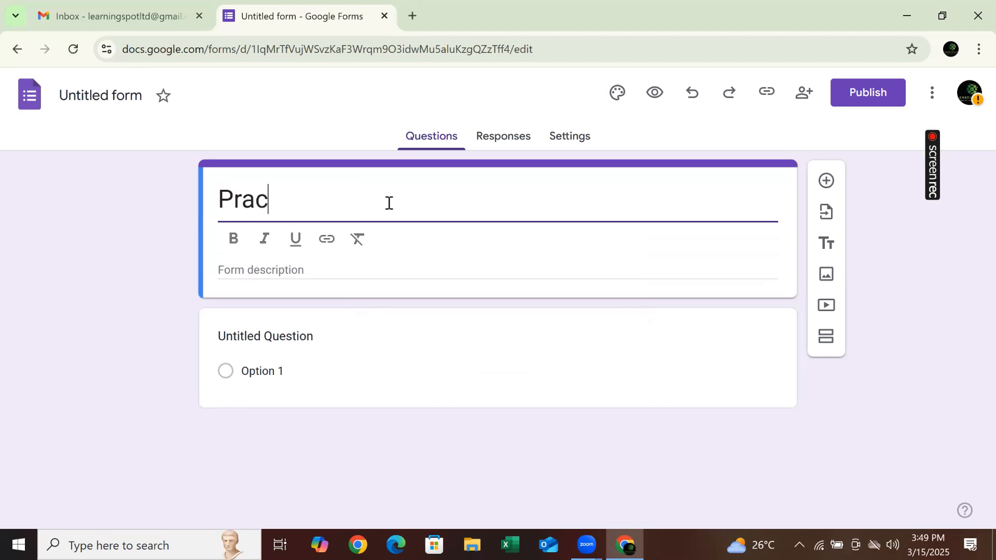
pyautogui.write('tice F')
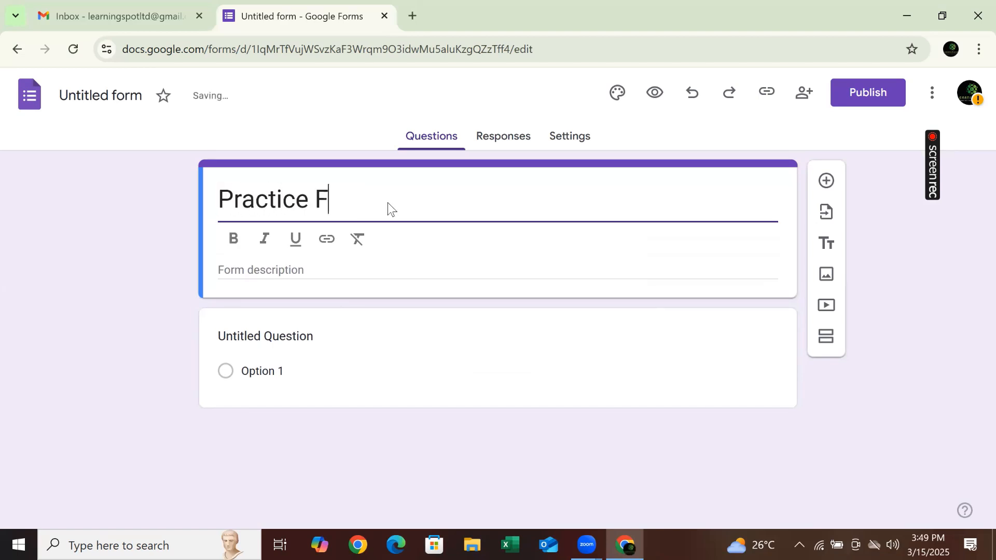
pyautogui.write('orm')
pyautogui.click(28, 302)
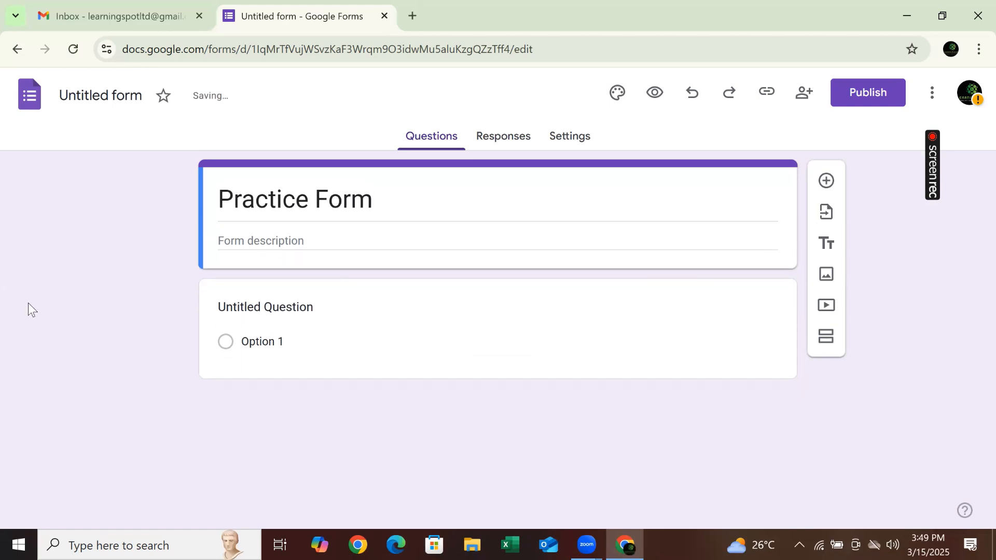
# Rename the form document in the header to "Practice Form" so that it matches the form title
pyautogui.click(298, 197)
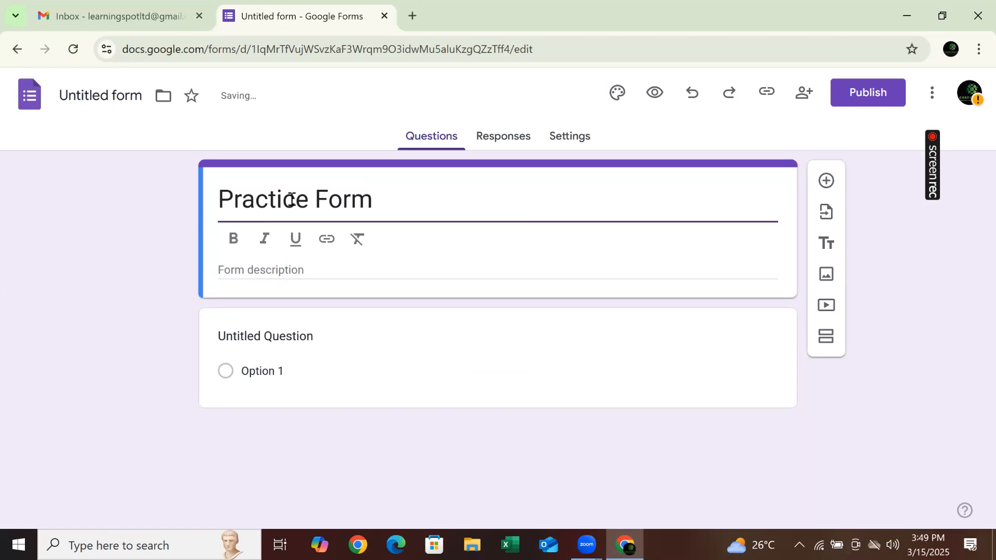
pyautogui.doubleClick(292, 200)
pyautogui.tripleClick(292, 200)
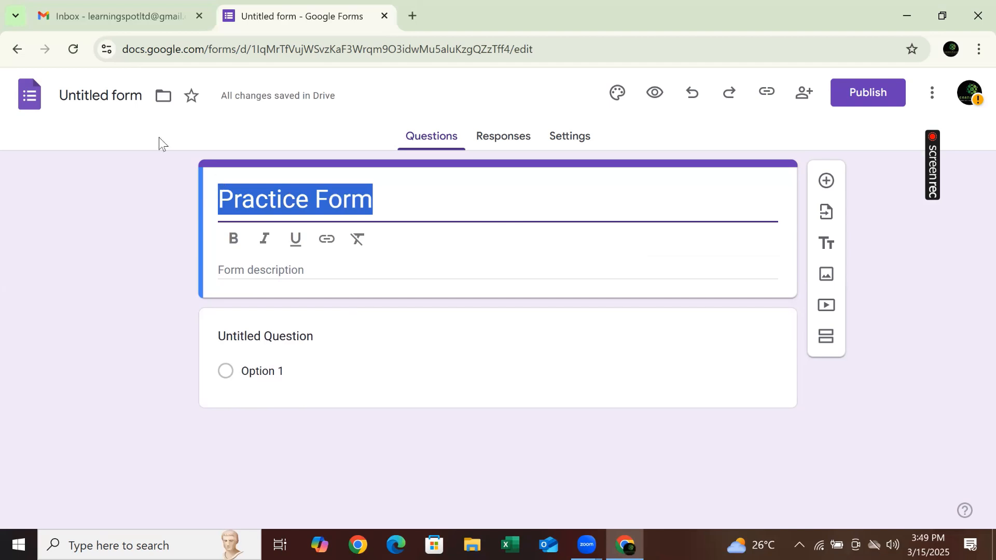
pyautogui.click(115, 96)
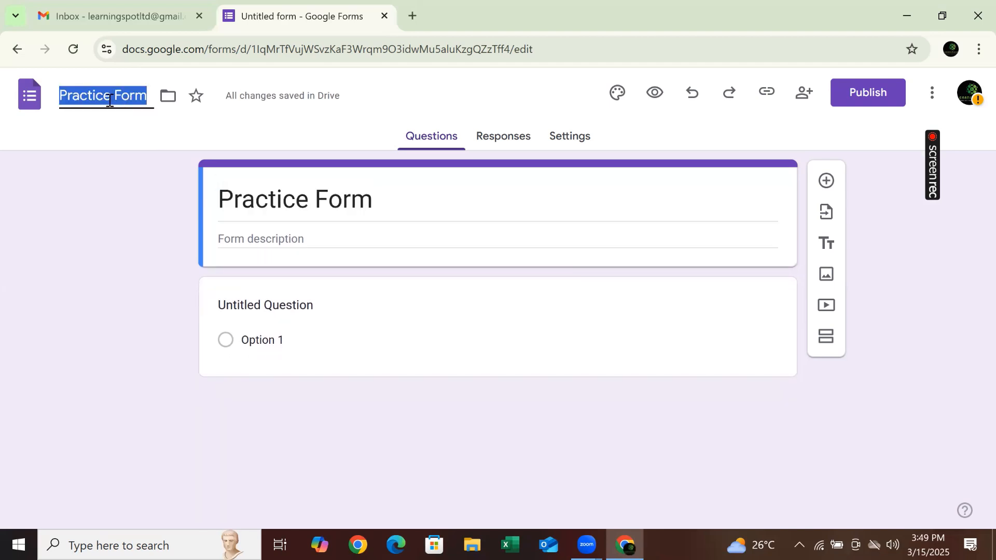
pyautogui.click(323, 201)
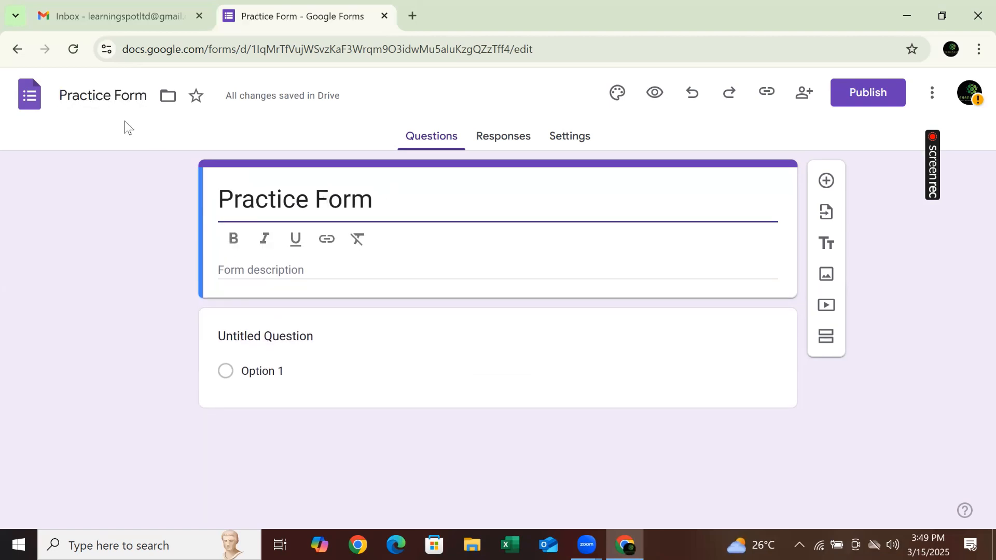
pyautogui.click(86, 95)
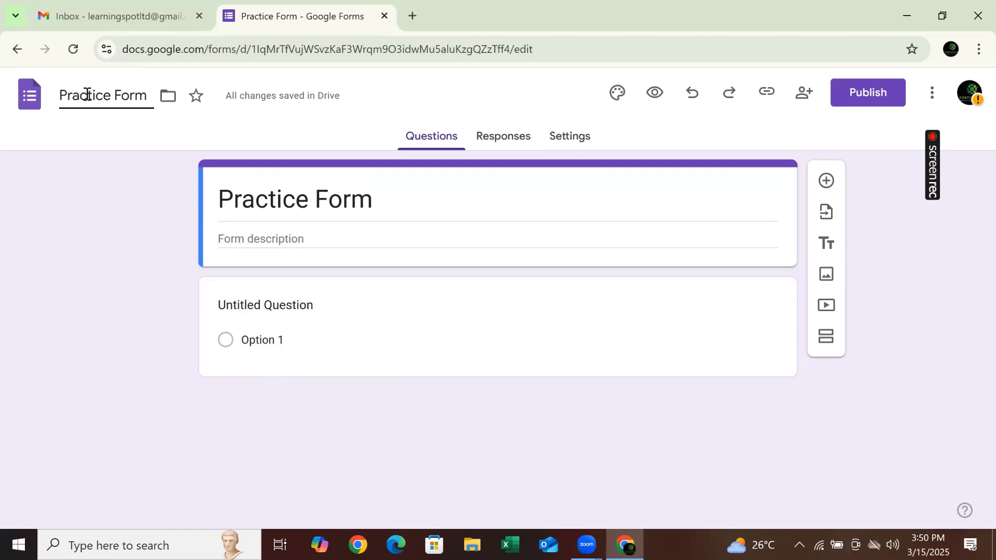
# Enter the form description "This form intends to understand your challenges in using Google Forms at your workplace."
pyautogui.click(252, 238)
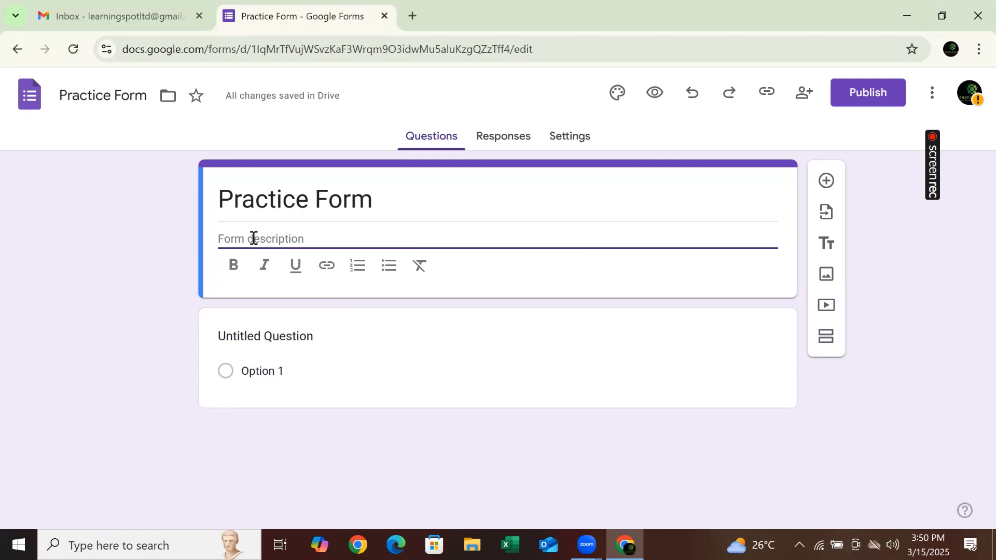
pyautogui.write('This form intends')
pyautogui.press('BackSpace')
pyautogui.press('BackSpace')
pyautogui.write('ntends to ')
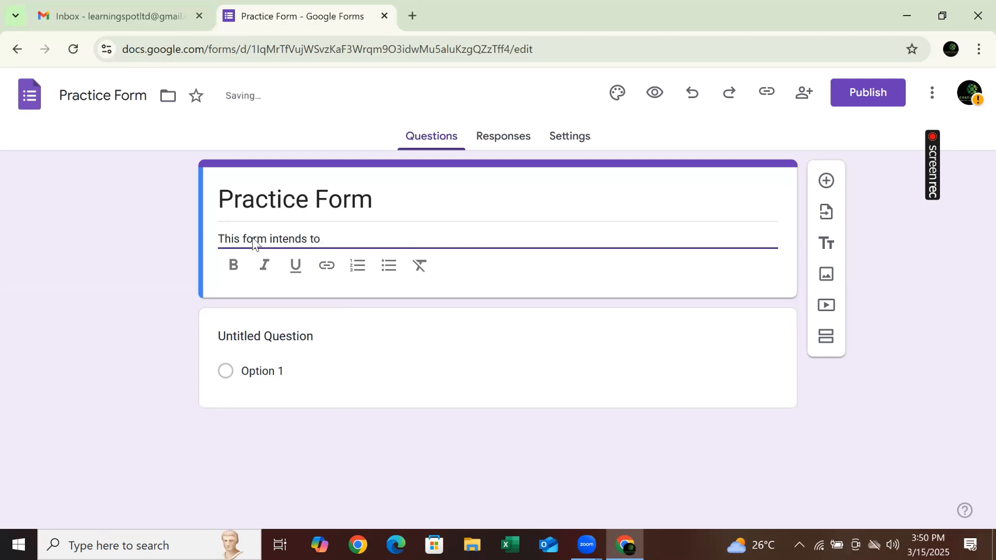
pyautogui.write('understand your challen')
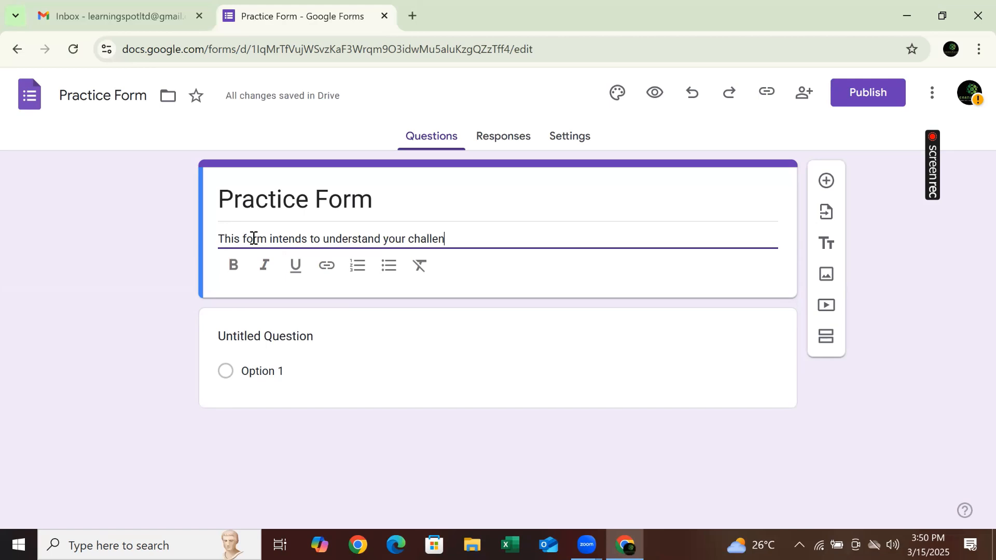
pyautogui.write('ges in using Go')
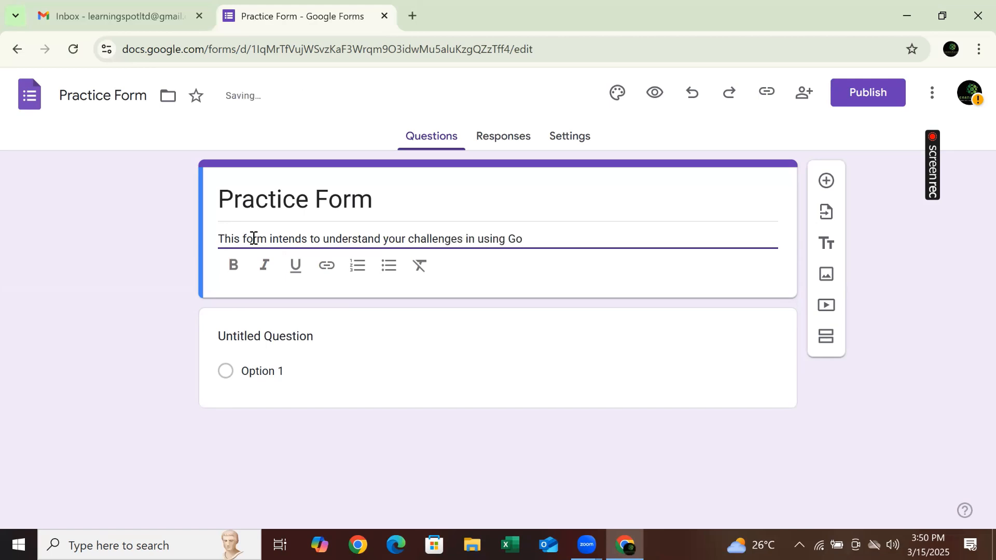
pyautogui.write('ogle Forms at your workp')
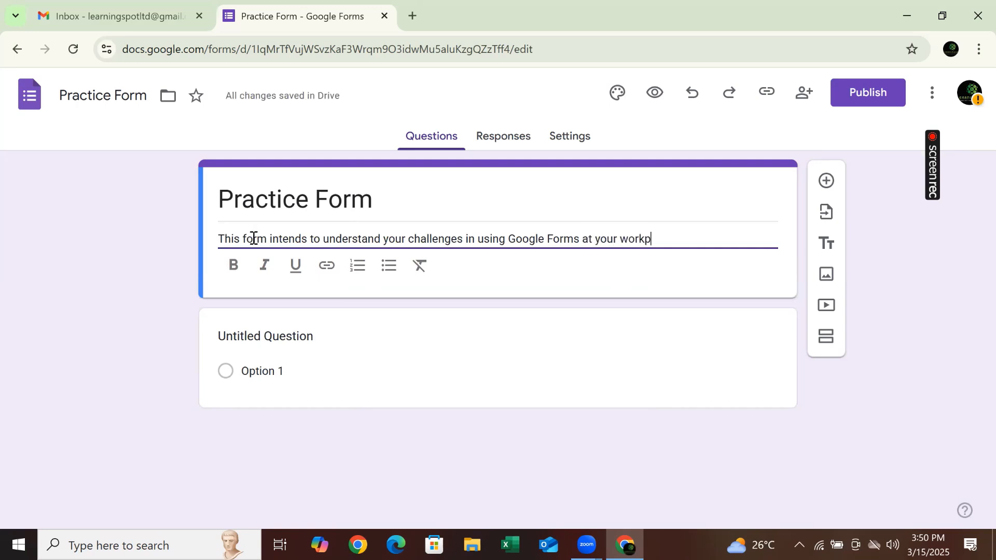
pyautogui.write('lace.')
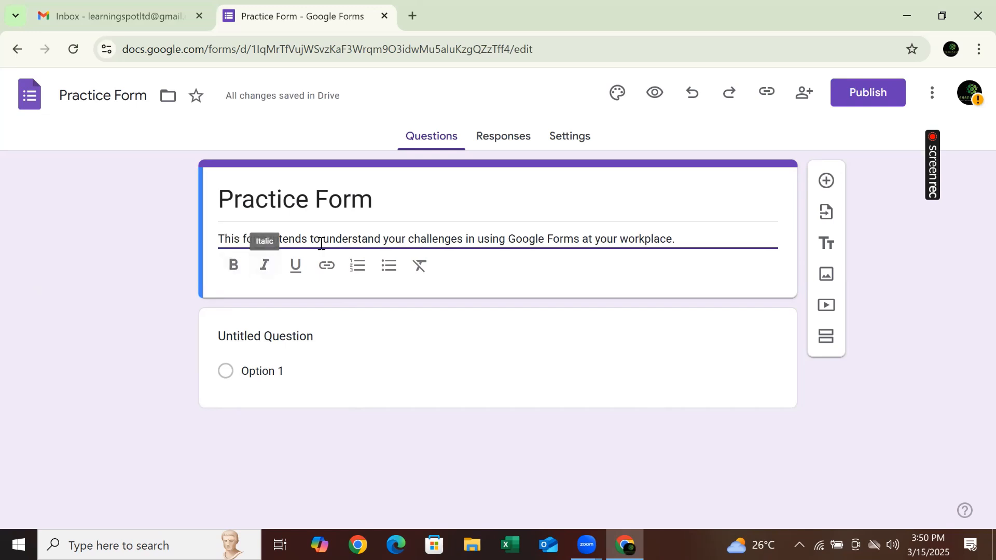
# Format the words "understand your challenges" in the description as bold, italic and underlined
pyautogui.moveTo(324, 236); pyautogui.dragTo(461, 242)
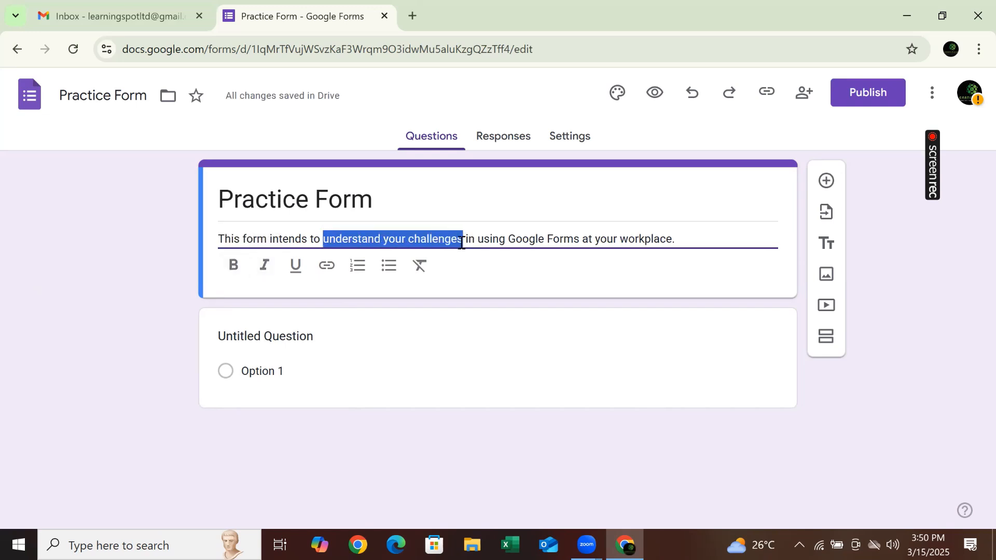
pyautogui.click(233, 265)
pyautogui.click(273, 276)
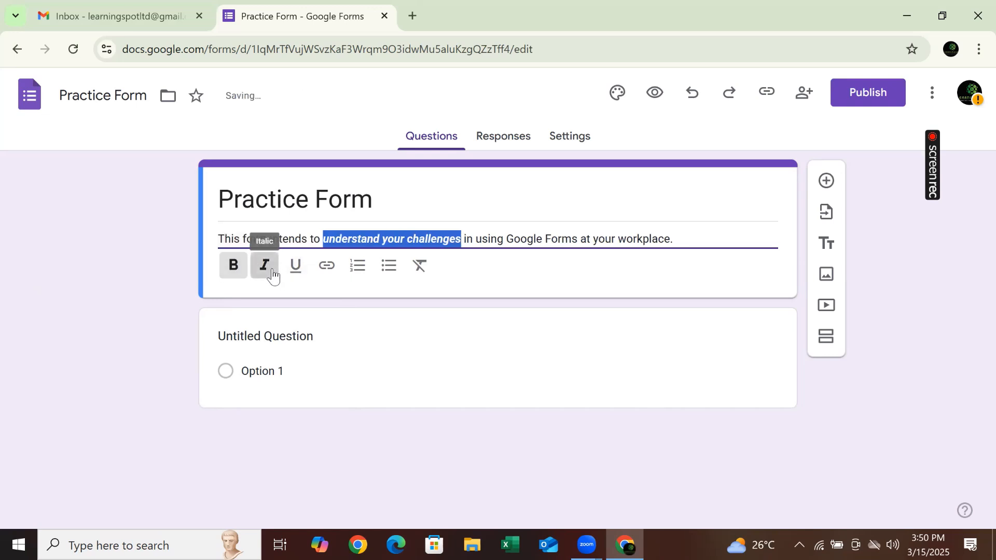
pyautogui.click(297, 278)
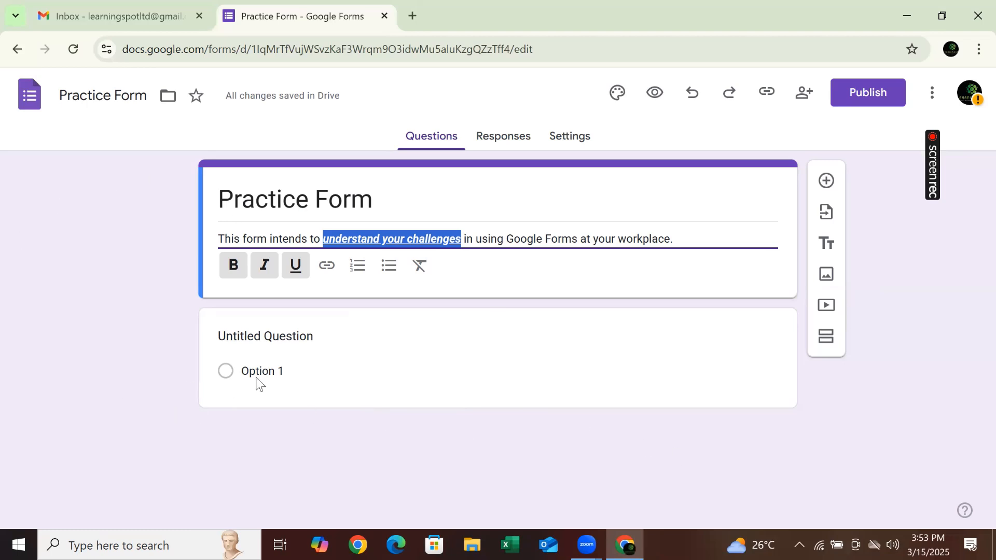
# Set the first question's text to "What is your name?" and its answer type to Short answer
pyautogui.click(251, 338)
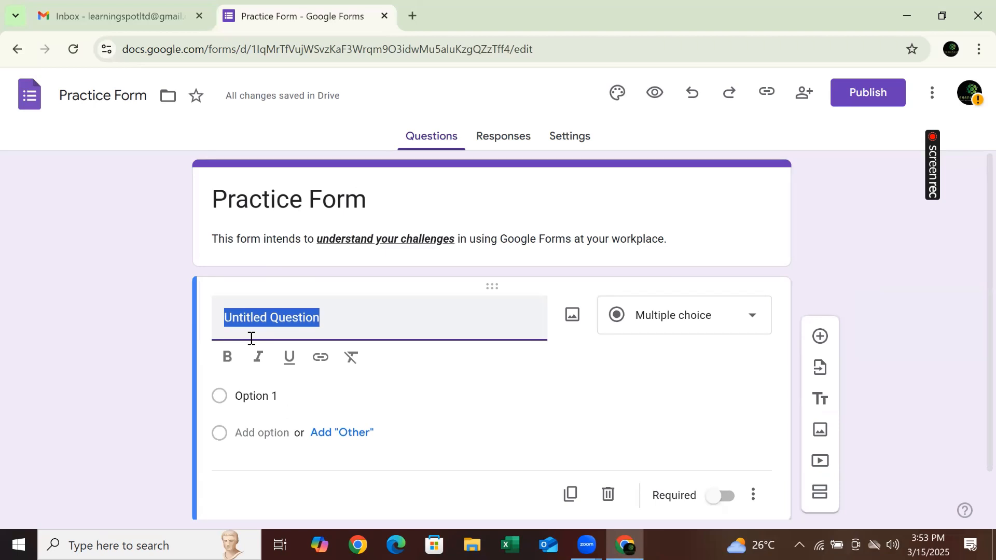
pyautogui.write('What i')
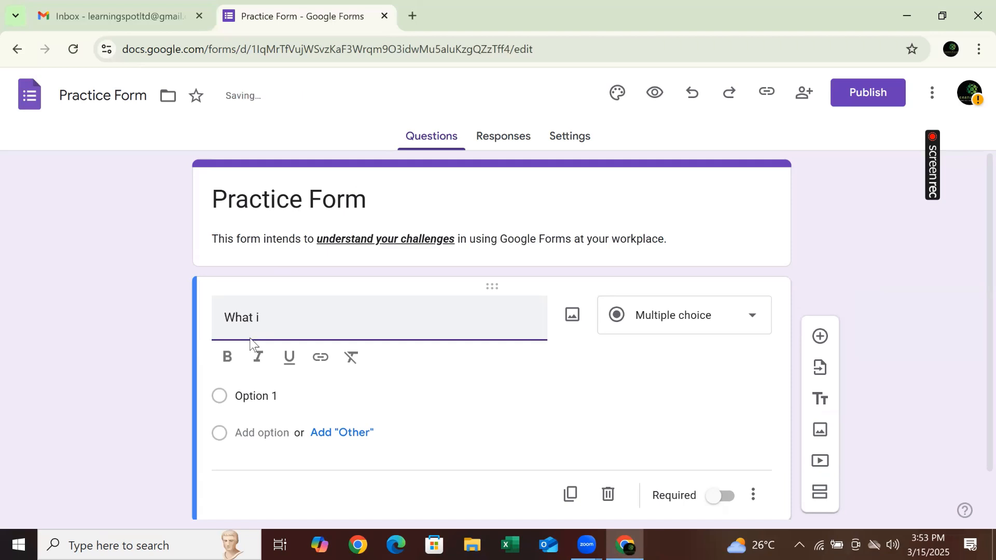
pyautogui.write('s your name?')
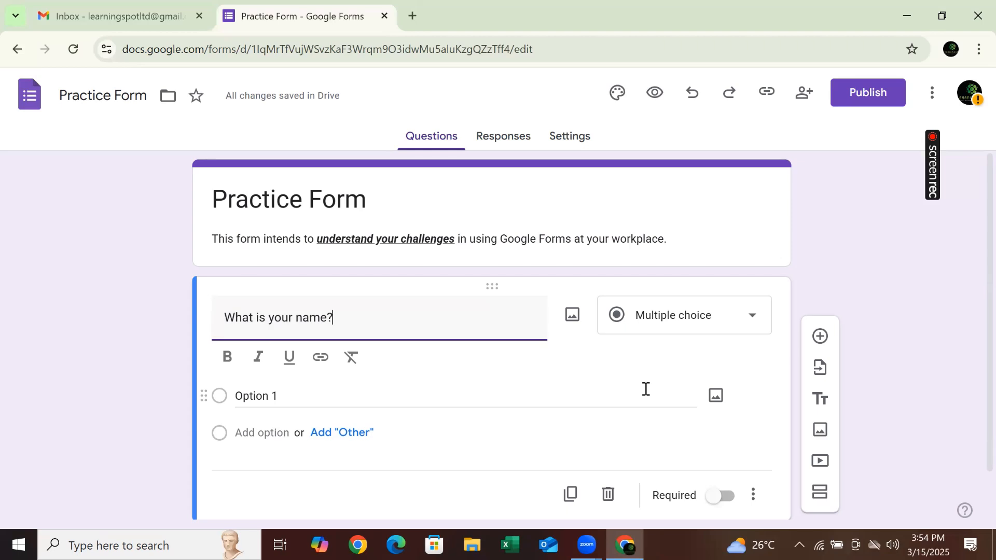
pyautogui.click(754, 321)
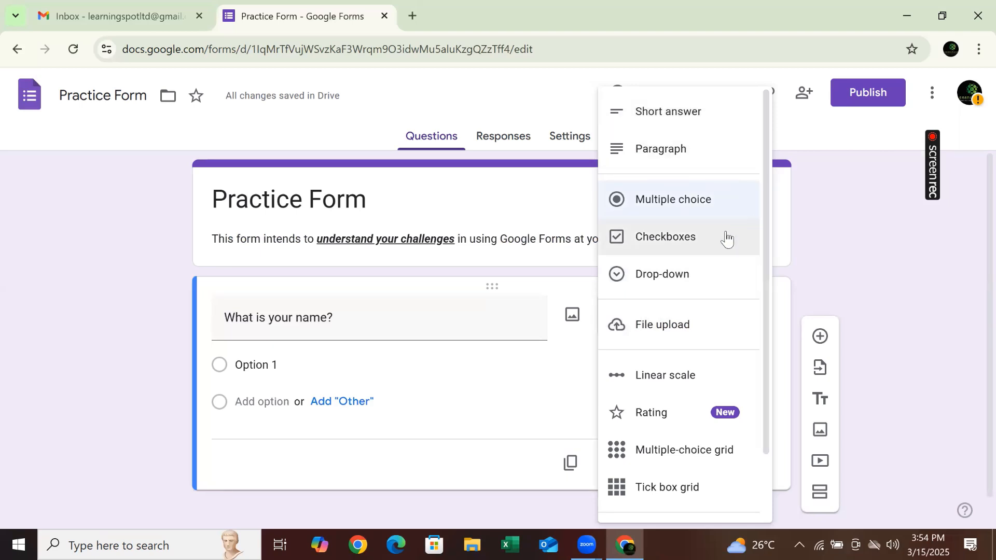
pyautogui.click(631, 120)
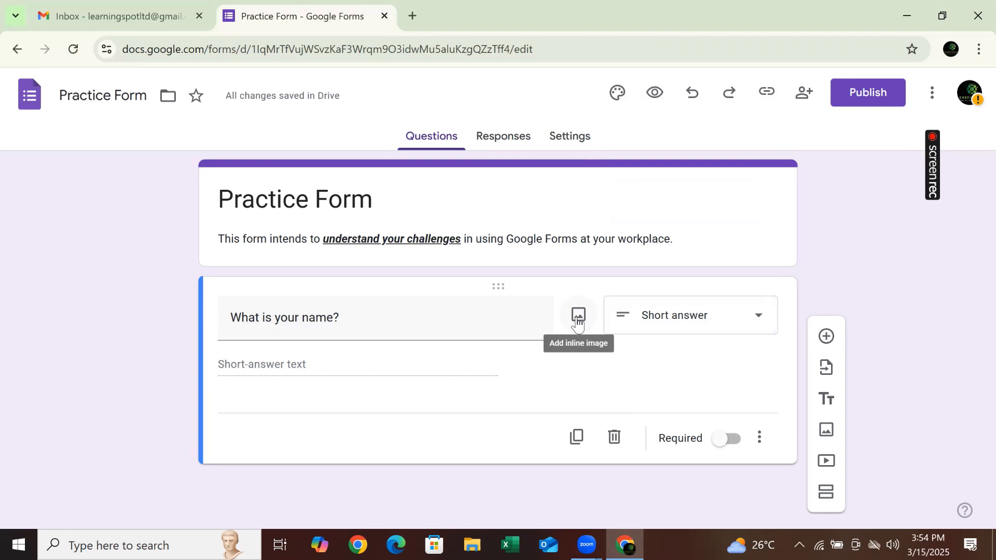
# Try making the name question required, and switch it back to optional
pyautogui.click(722, 449)
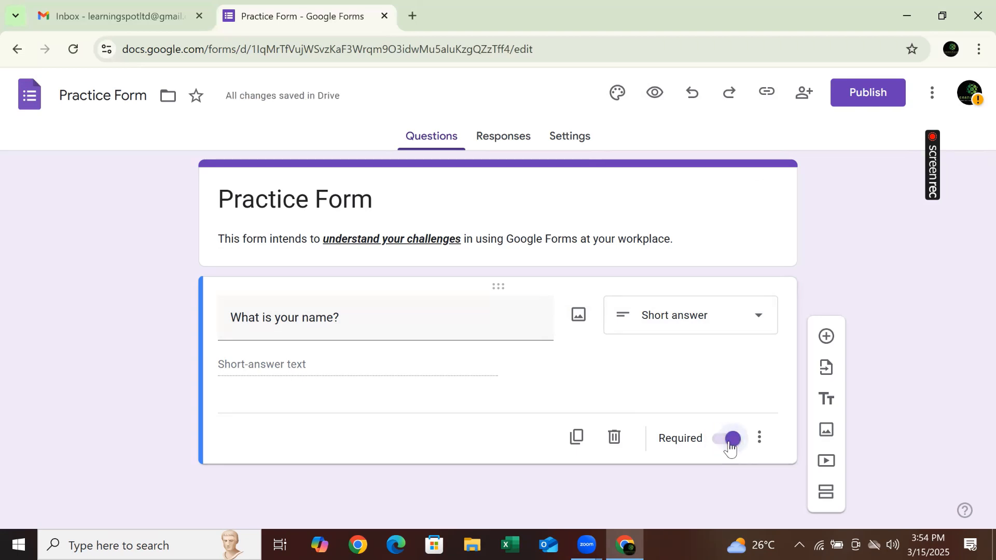
pyautogui.click(731, 446)
pyautogui.click(730, 440)
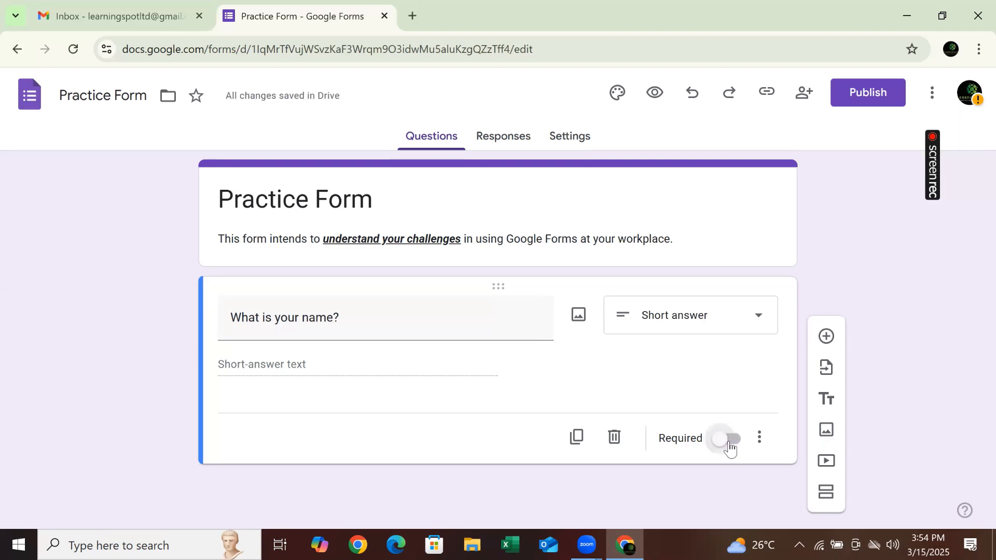
# Duplicate the name question and change the copy's text to "What is your email?"
pyautogui.click(572, 438)
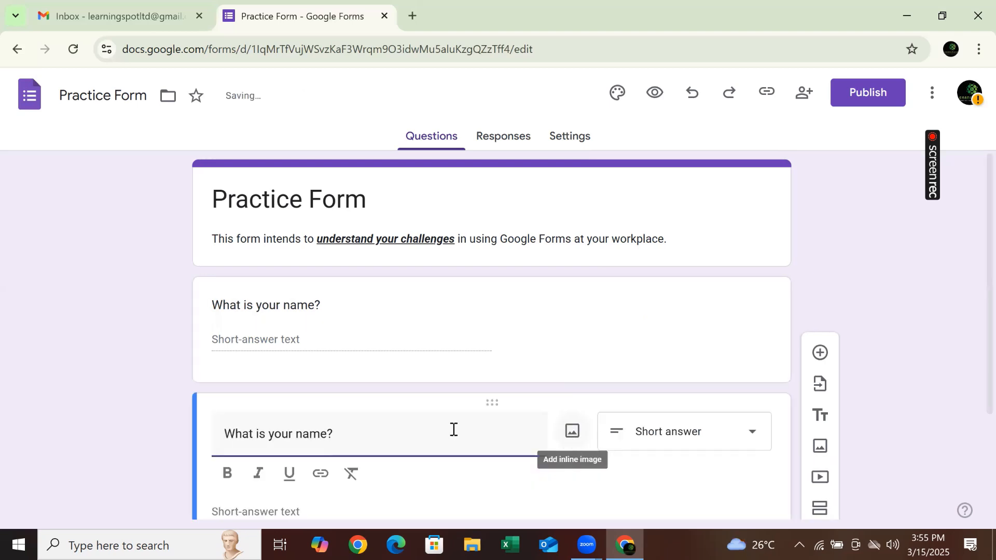
pyautogui.doubleClick(314, 434)
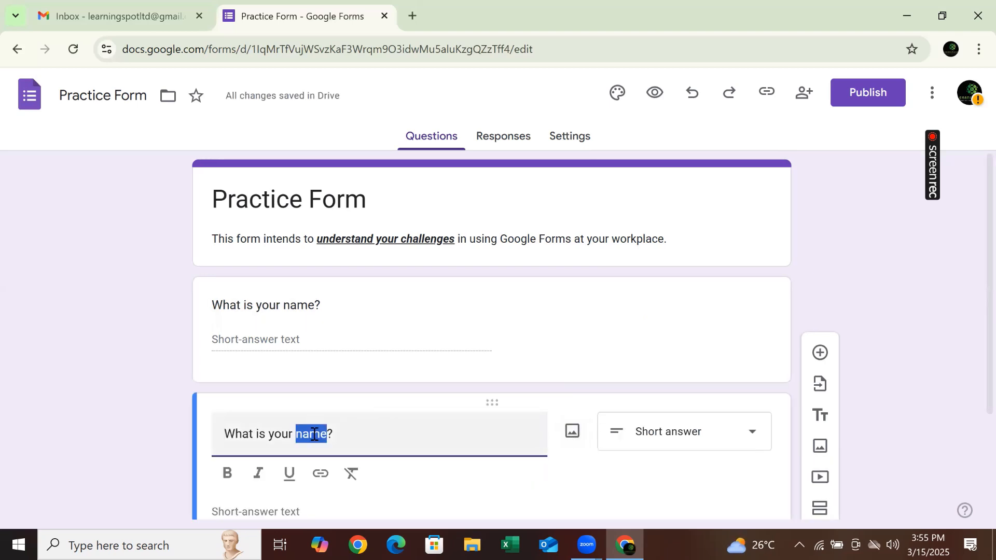
pyautogui.write('email')
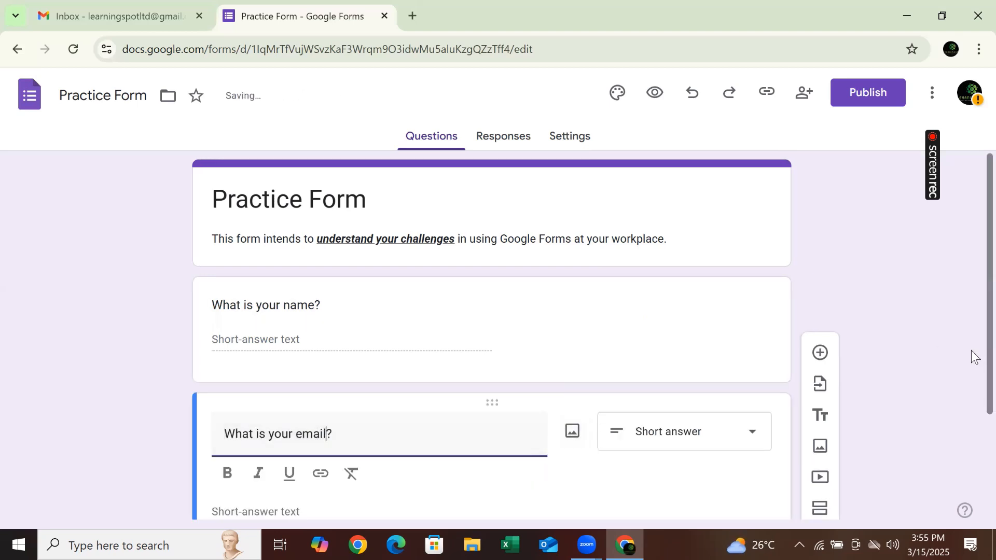
pyautogui.scroll(-2, 975, 353)
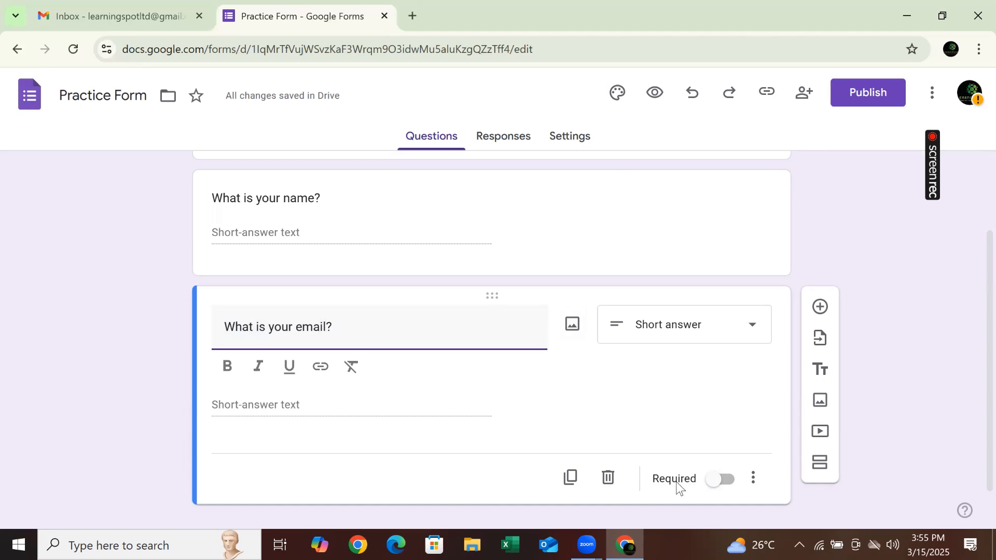
# Make the "What is your email?" question required and view its additional display options
pyautogui.click(718, 482)
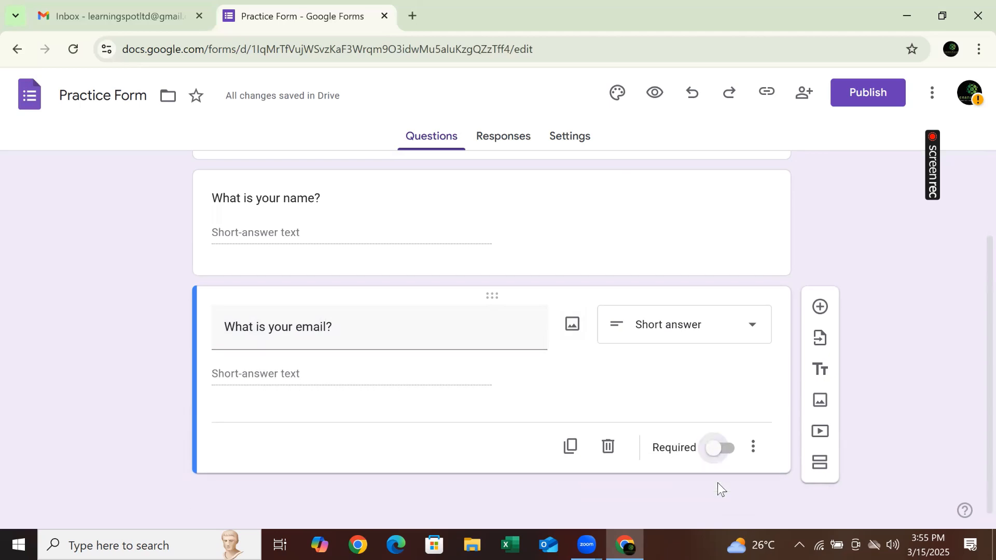
pyautogui.click(714, 447)
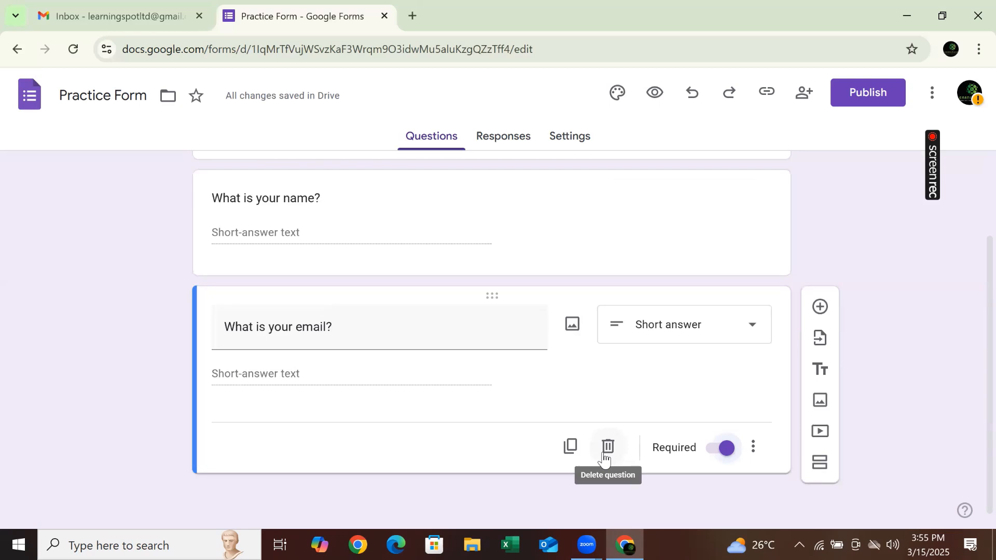
pyautogui.click(753, 458)
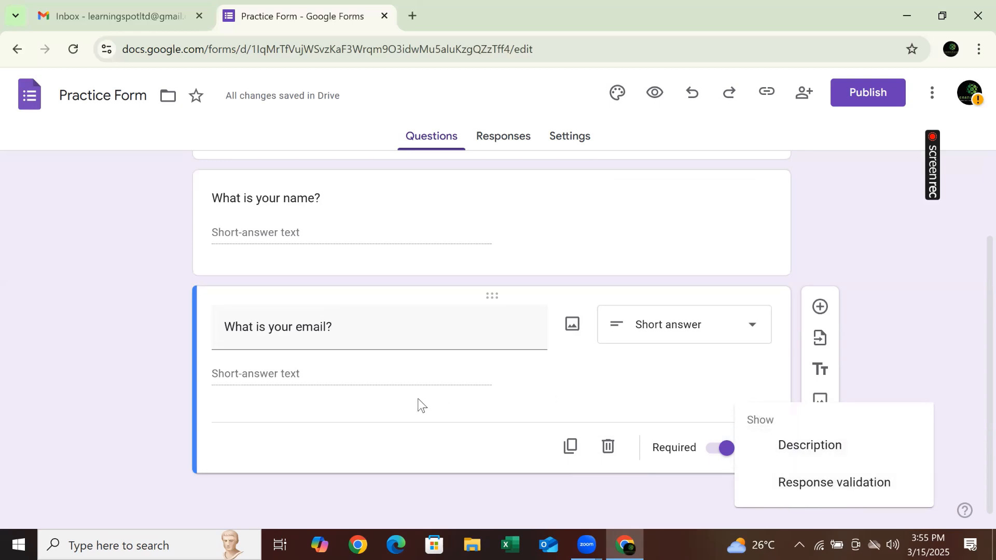
pyautogui.click(260, 365)
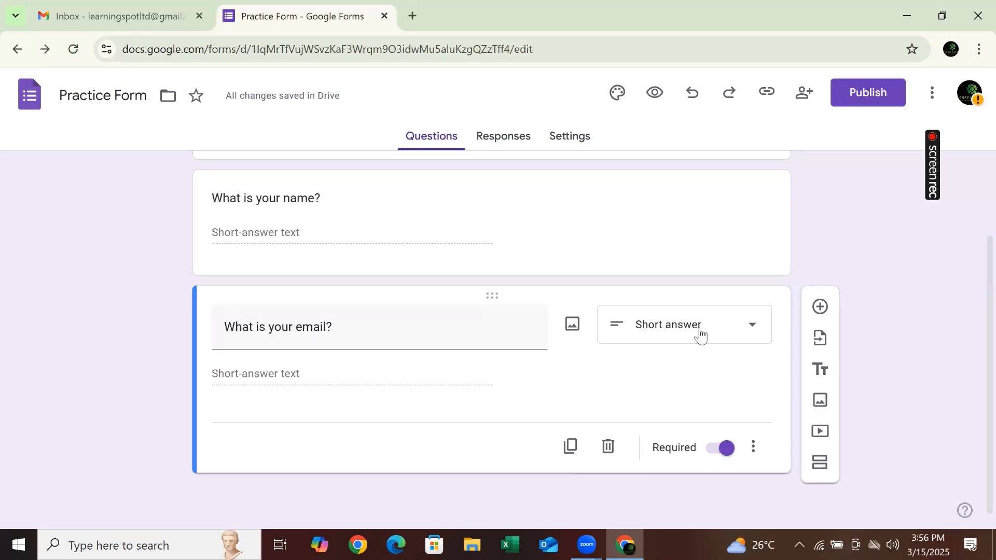
# Duplicate the email question and change the copy's text to "On a scale of 1 to 10, how happy are you with employee wellness at XXX?"
pyautogui.click(569, 447)
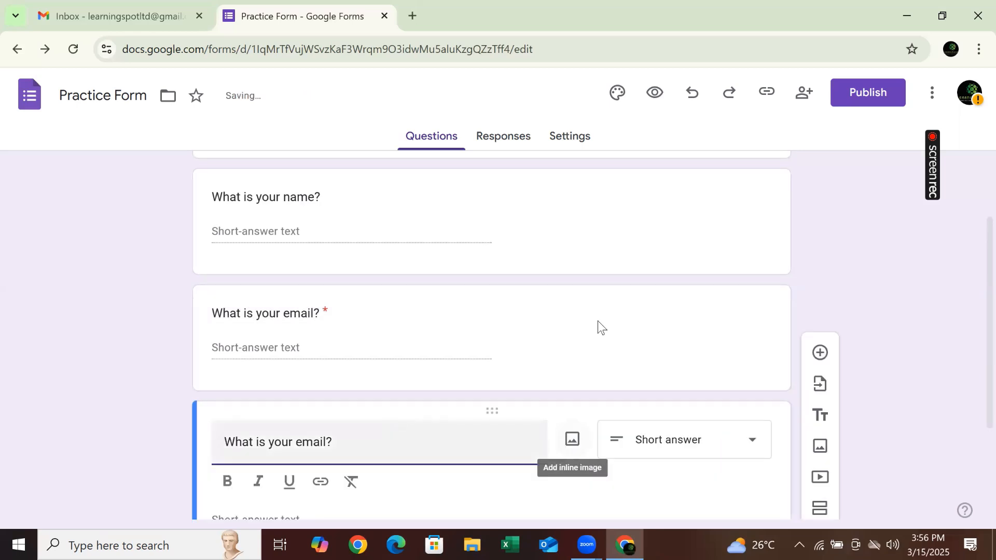
pyautogui.scroll(-2, 966, 419)
pyautogui.scroll(-1, 966, 420)
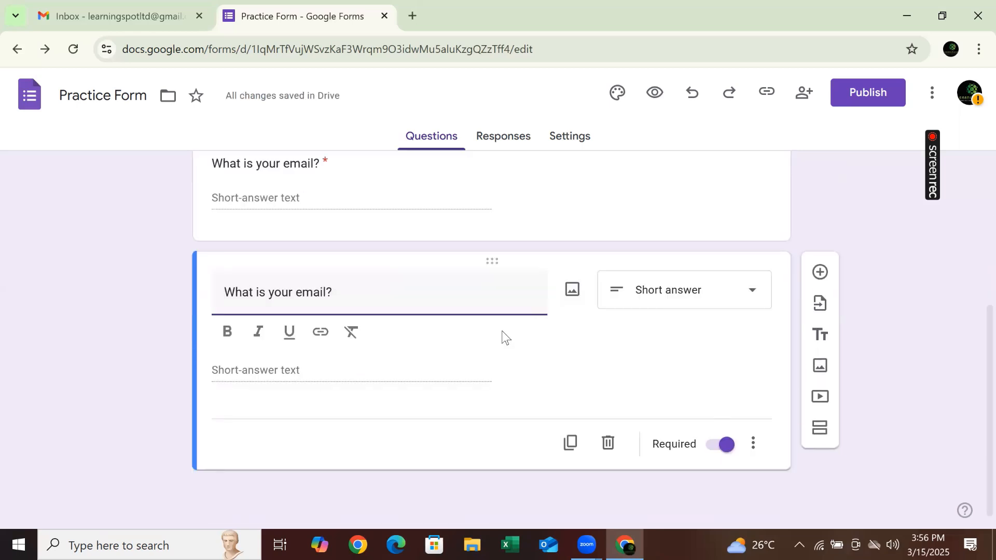
pyautogui.moveTo(403, 289); pyautogui.dragTo(134, 276)
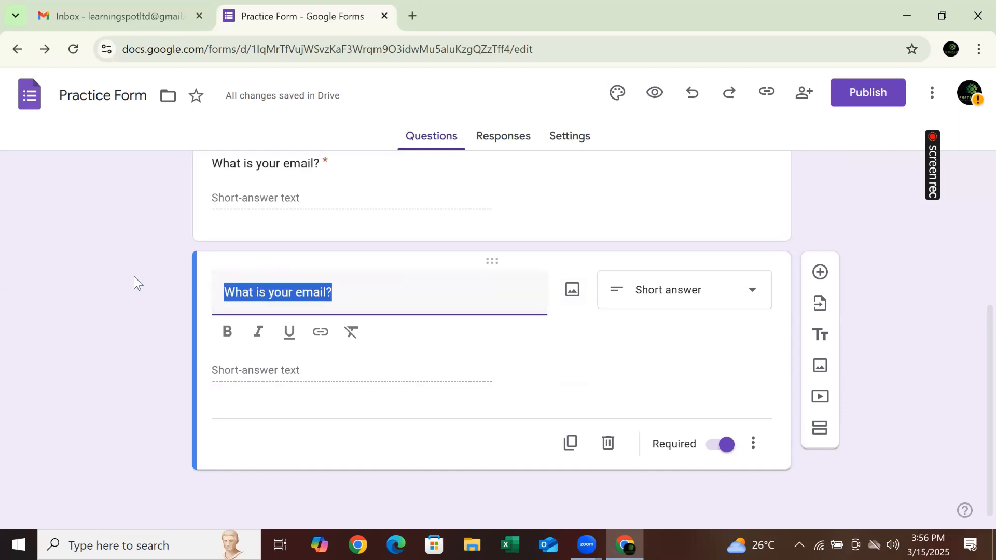
pyautogui.write('On a sc')
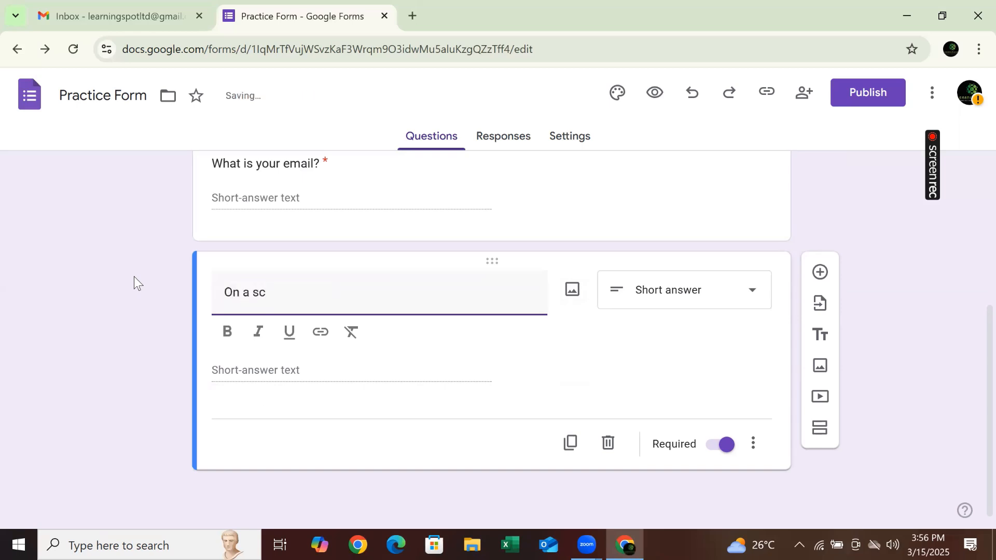
pyautogui.write('ale of ')
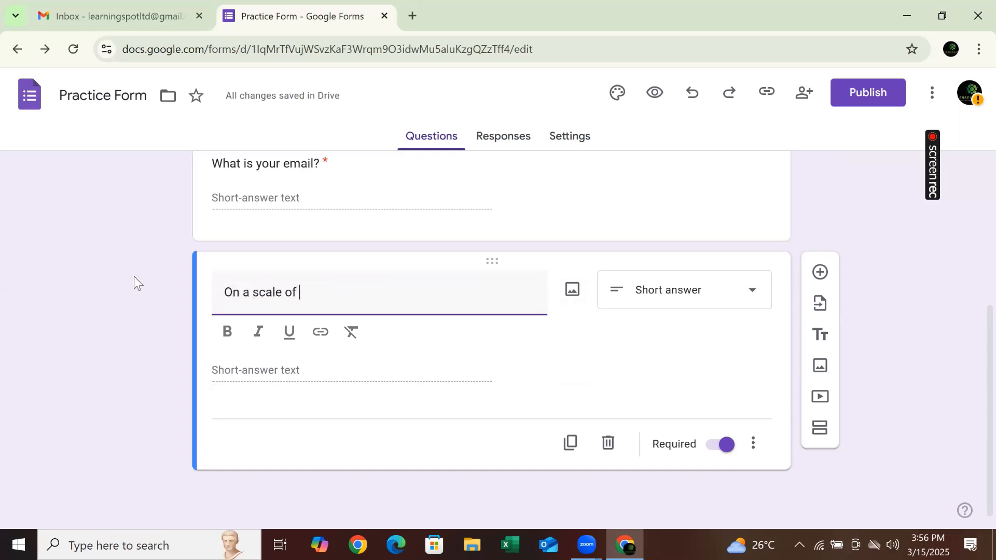
pyautogui.write('1 to ')
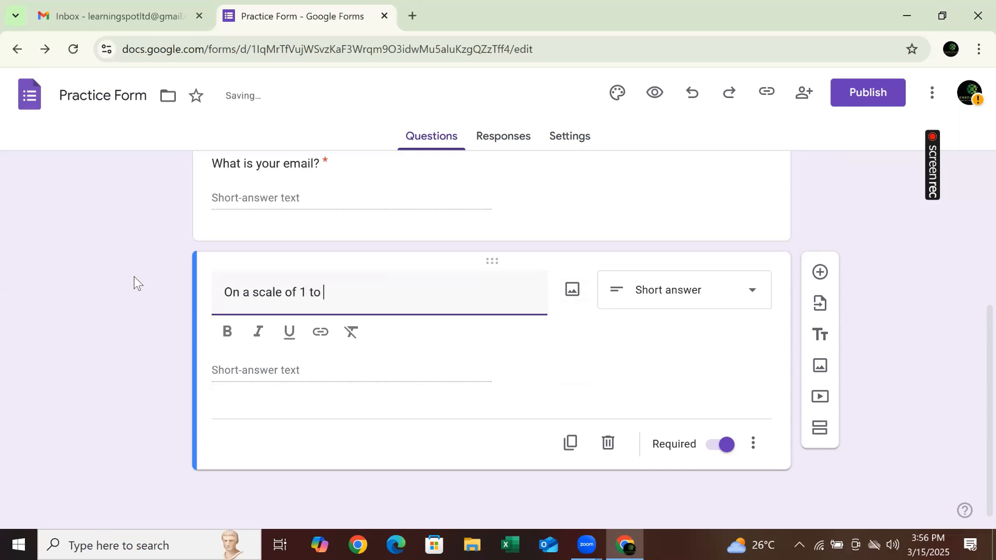
pyautogui.write('10, how happy are you with')
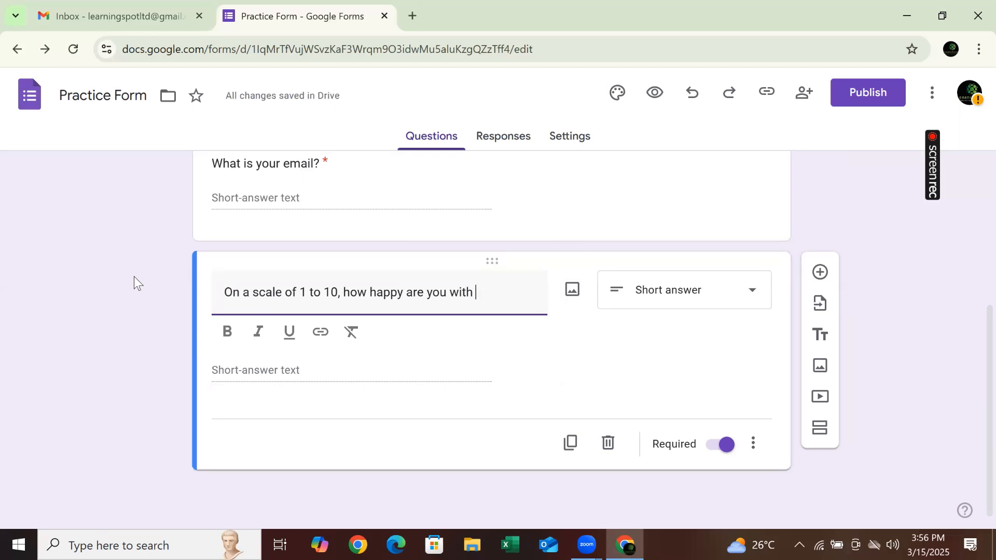
pyautogui.write('wel')
pyautogui.press('BackSpace')
pyautogui.press('BackSpace')
pyautogui.press('BackSpace')
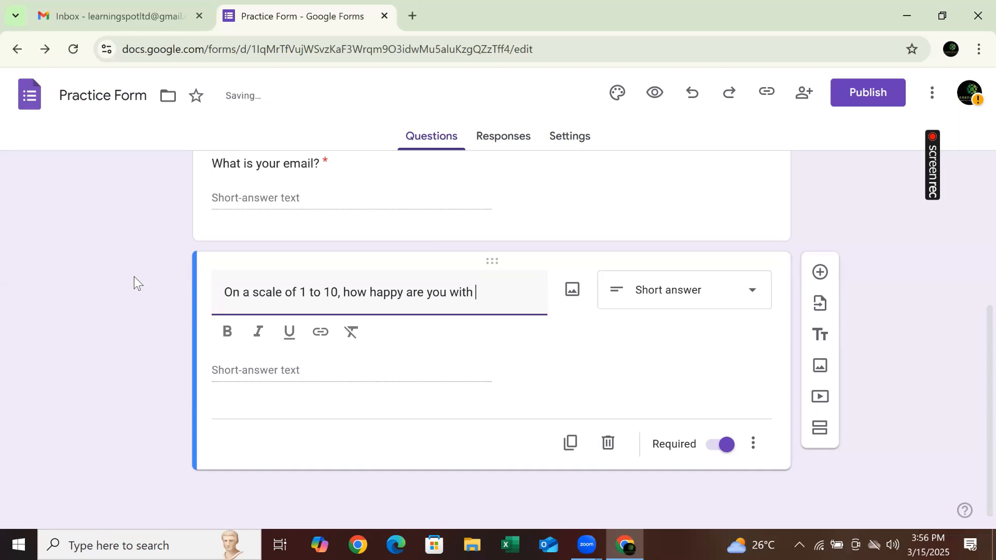
pyautogui.write('employee wellness')
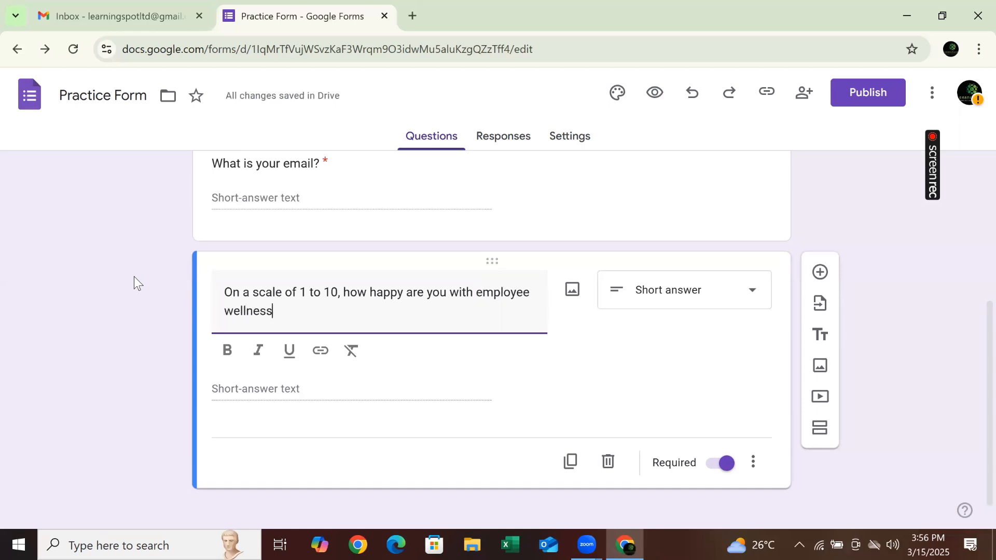
pyautogui.write(' at')
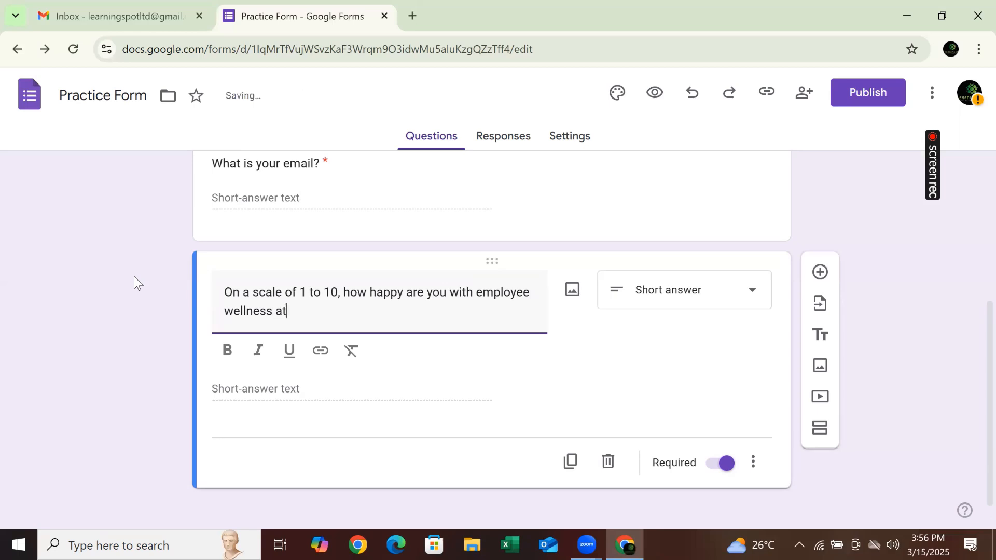
pyautogui.write(' XXX?')
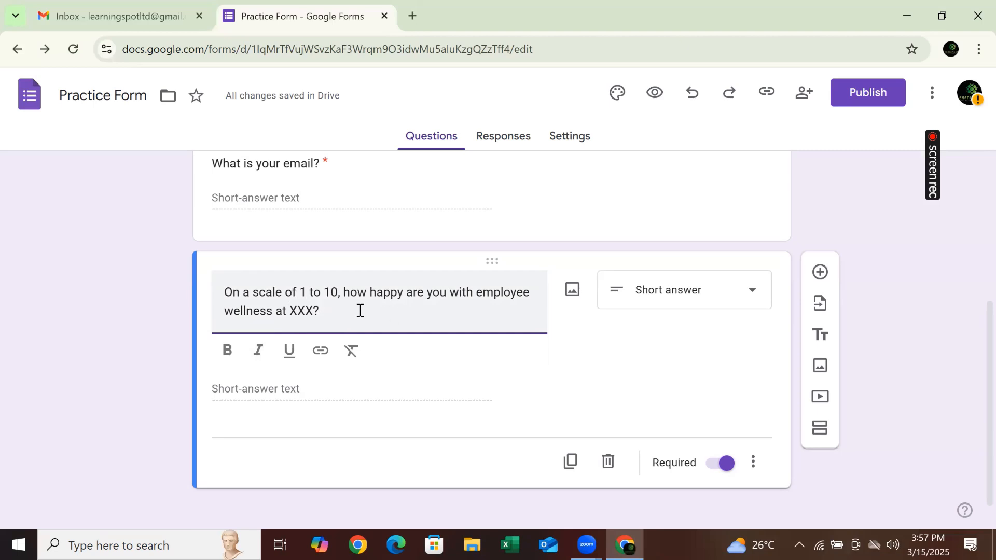
# Change the employee wellness question's answer type to Linear scale with a range from 1 to 10
pyautogui.click(747, 306)
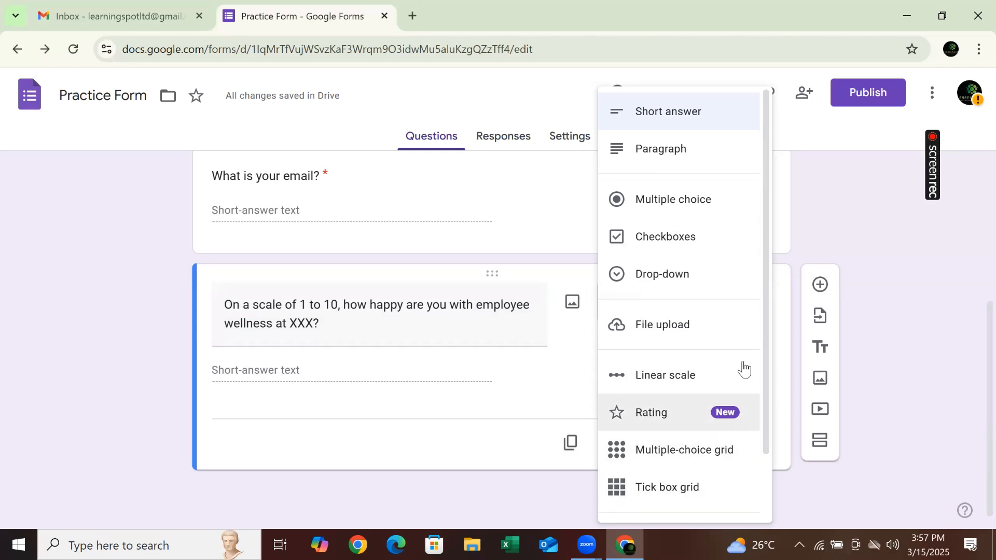
pyautogui.click(639, 382)
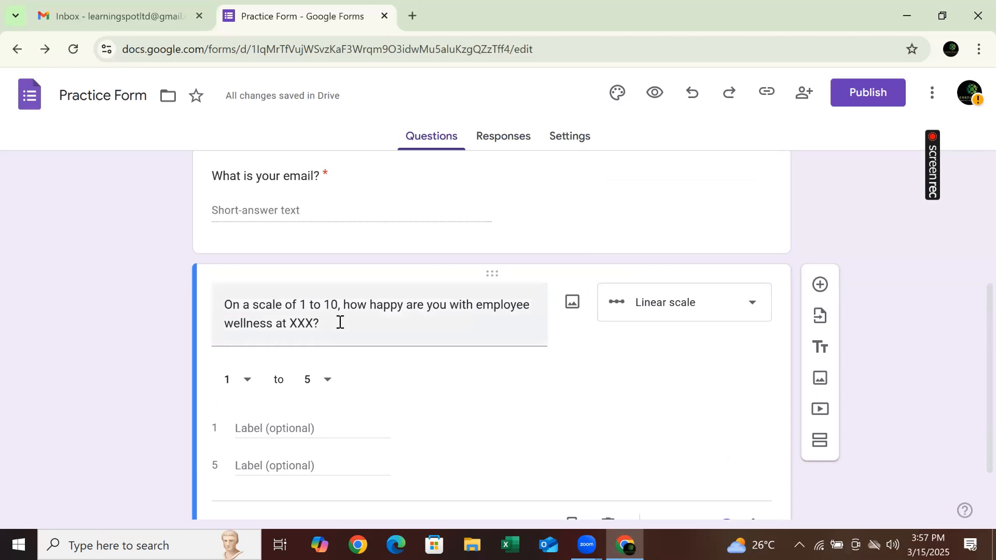
pyautogui.click(326, 387)
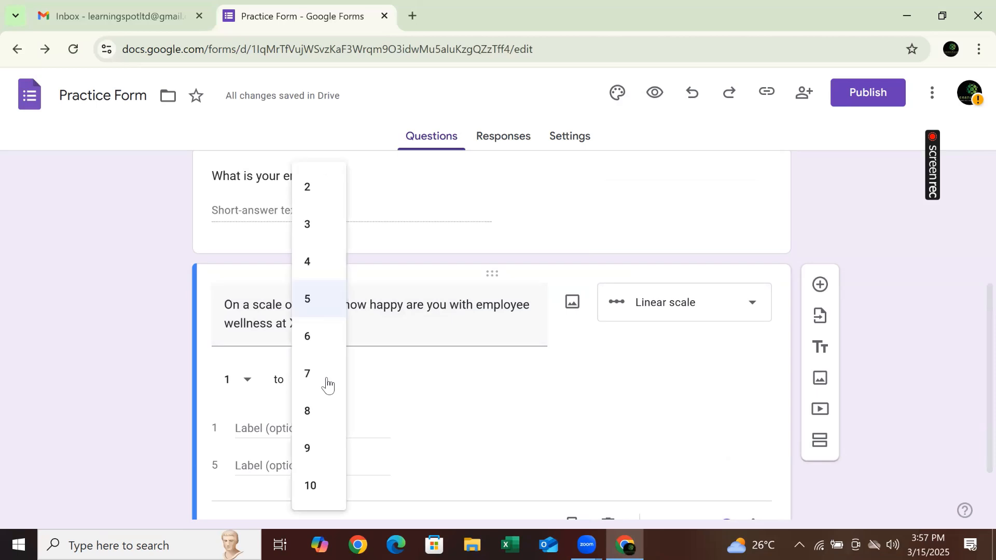
pyautogui.click(311, 485)
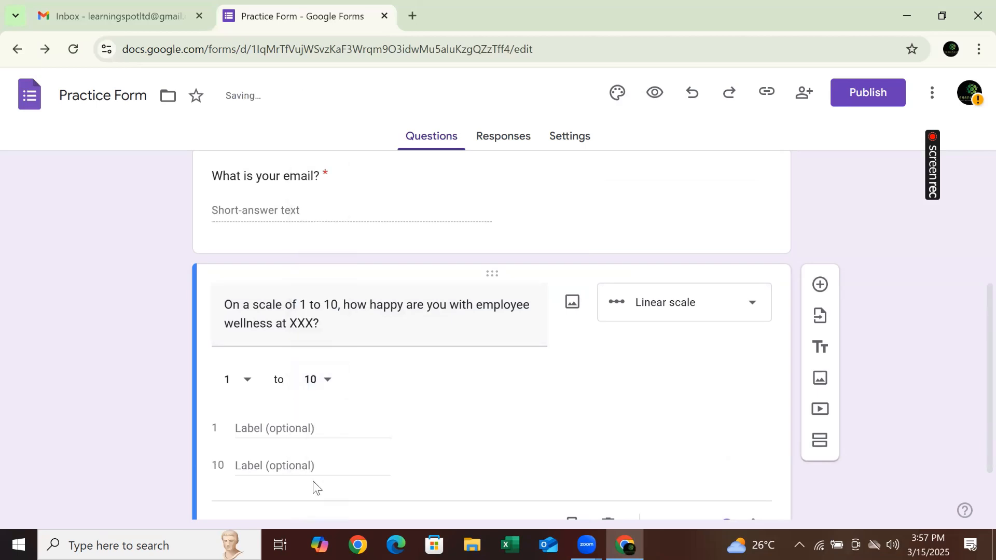